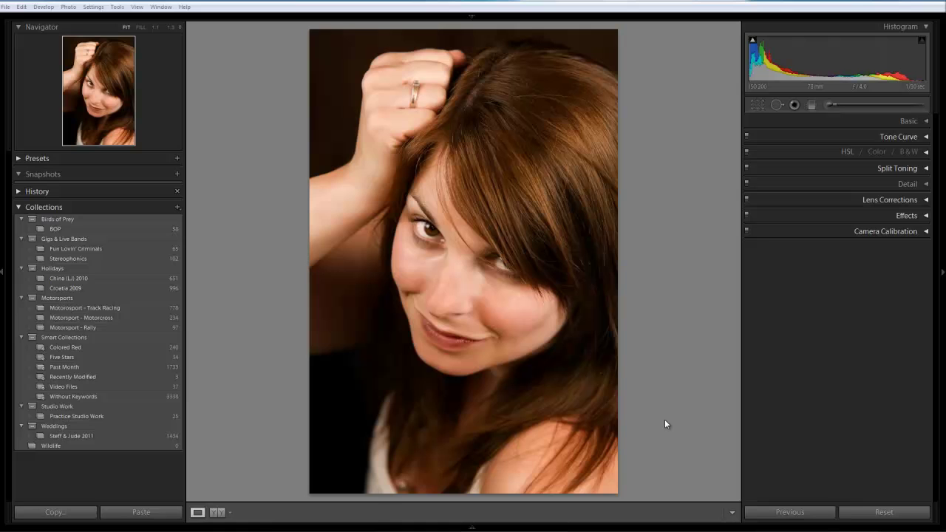
Step: Zoom the portrait to 1:1 and pan across the eye, nose and lips
left_click(474, 294)
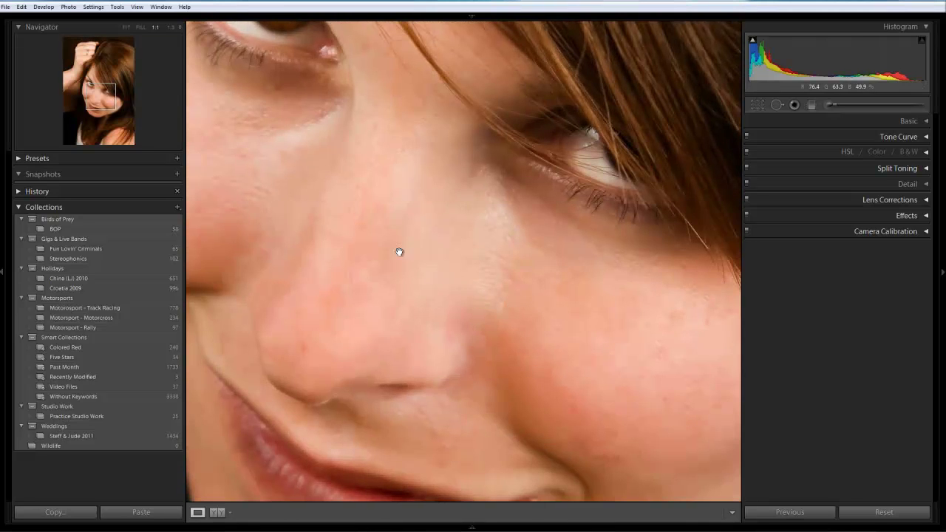
left_click_drag(376, 207, 492, 248)
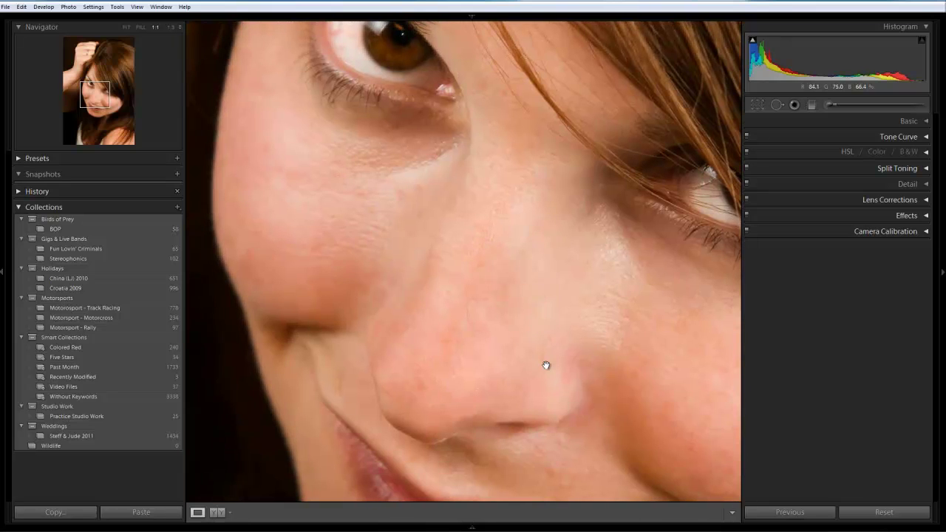
left_click_drag(546, 365, 566, 313)
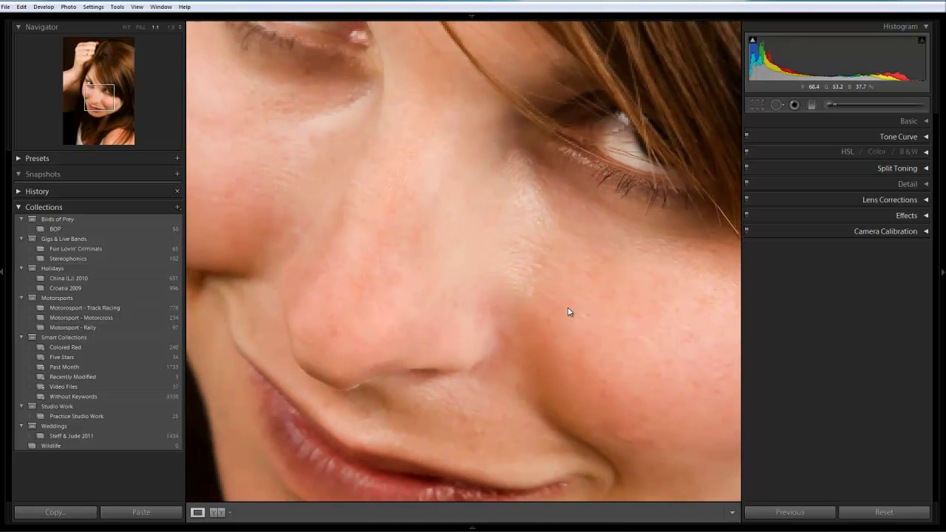
Step: Load the Soften Skin effect (Clarity −100, Sharpness 25) into the Adjustment Brush, after briefly trying Exposure
left_click(846, 107)
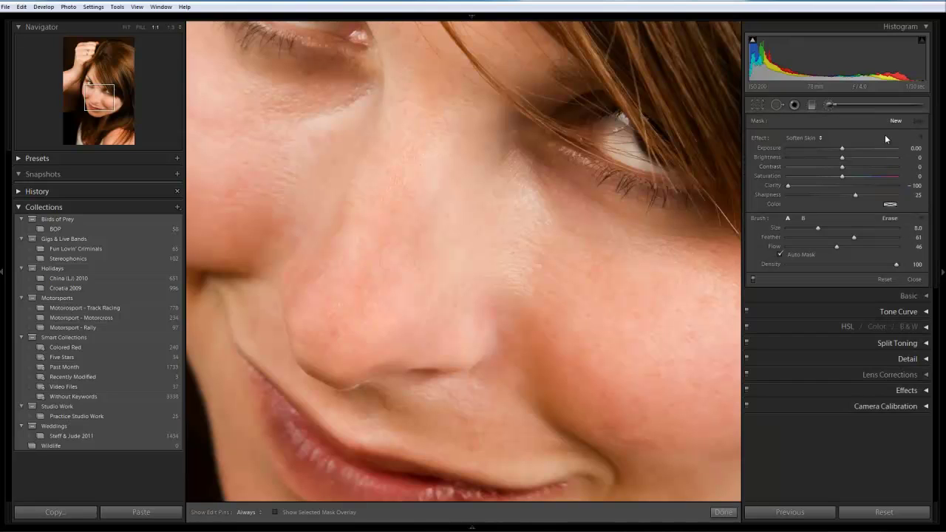
left_click(819, 137)
left_click(805, 150)
left_click(817, 138)
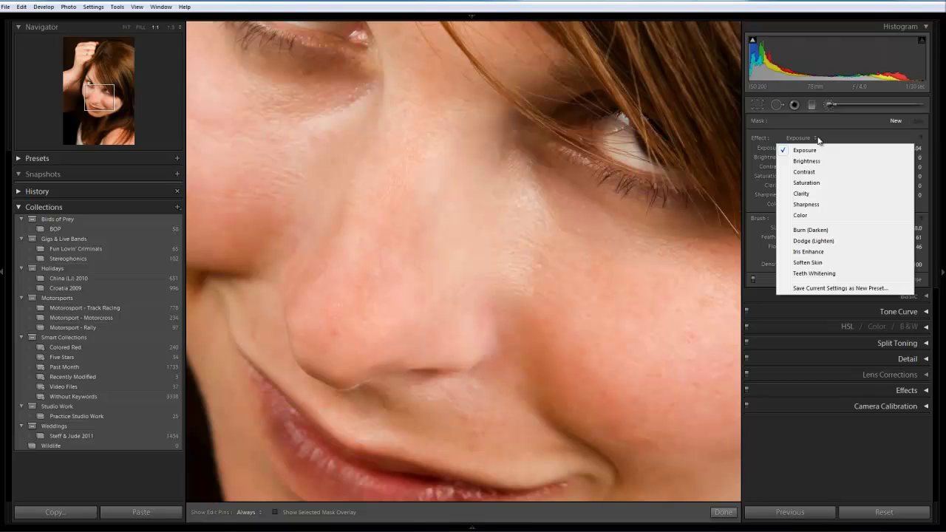
left_click(807, 262)
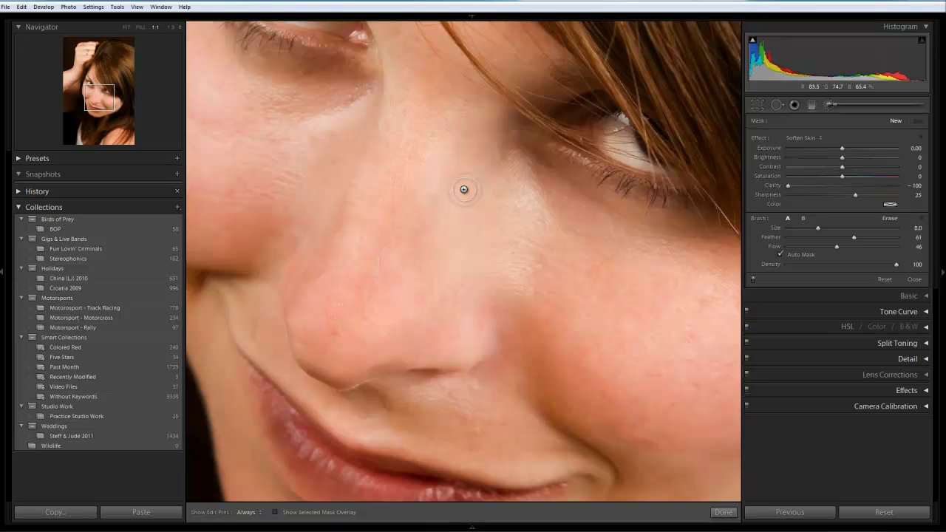
Step: Raise the brush size to 19 and paint Soften Skin over the cheek beside the nose
scroll(463, 189, "up", 10)
scroll(463, 189, "up", 5)
scroll(419, 169, "up", 4)
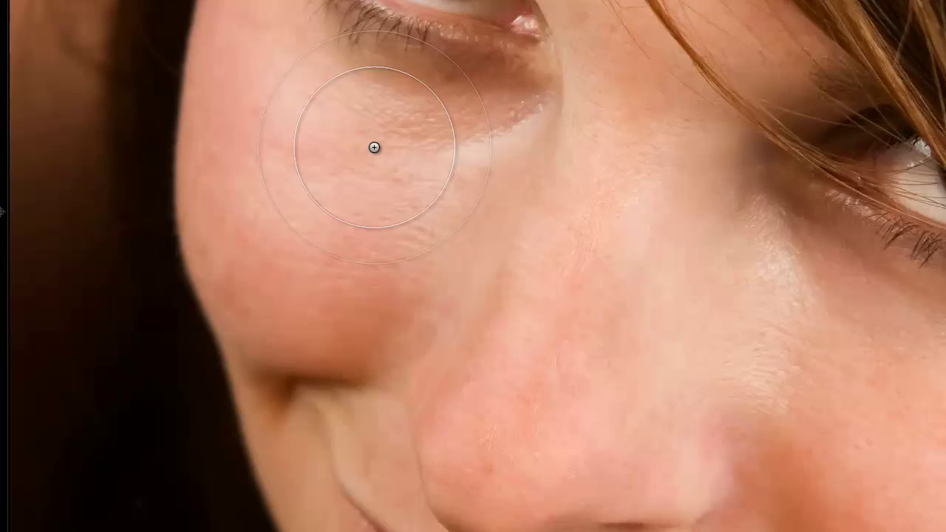
scroll(374, 147, "down", 5)
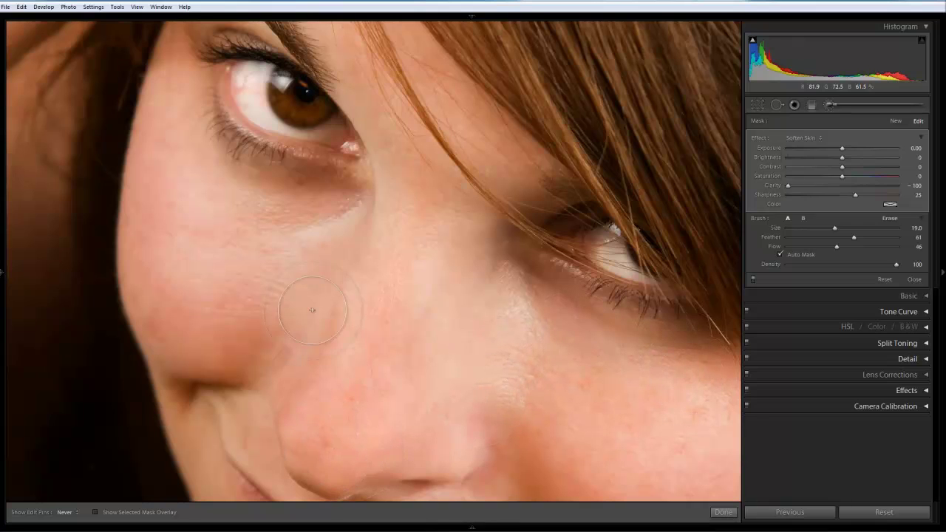
mouse_move(211, 192)
left_mouse_down()
mouse_move(195, 243)
mouse_move(200, 269)
mouse_move(444, 313)
mouse_move(451, 355)
mouse_move(513, 295)
mouse_move(645, 349)
left_mouse_up()
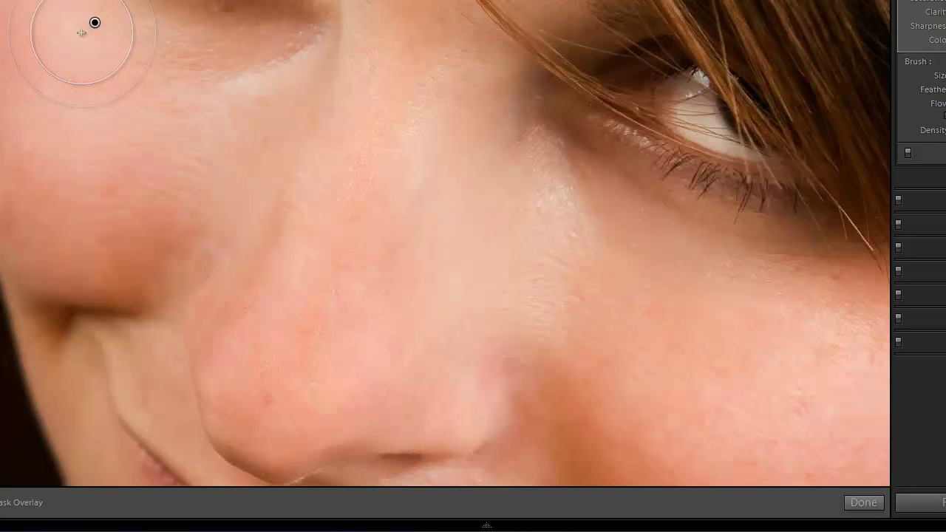
mouse_move(96, 23)
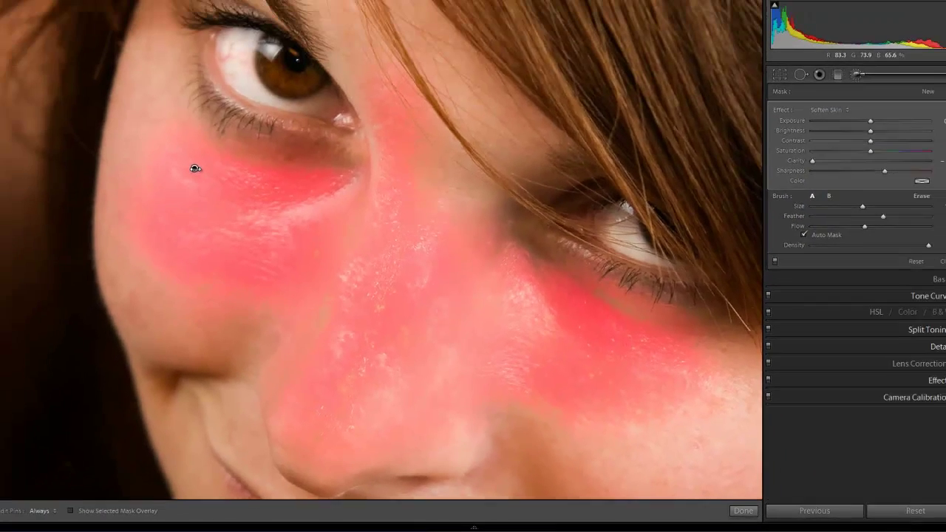
key("o")
key("h")
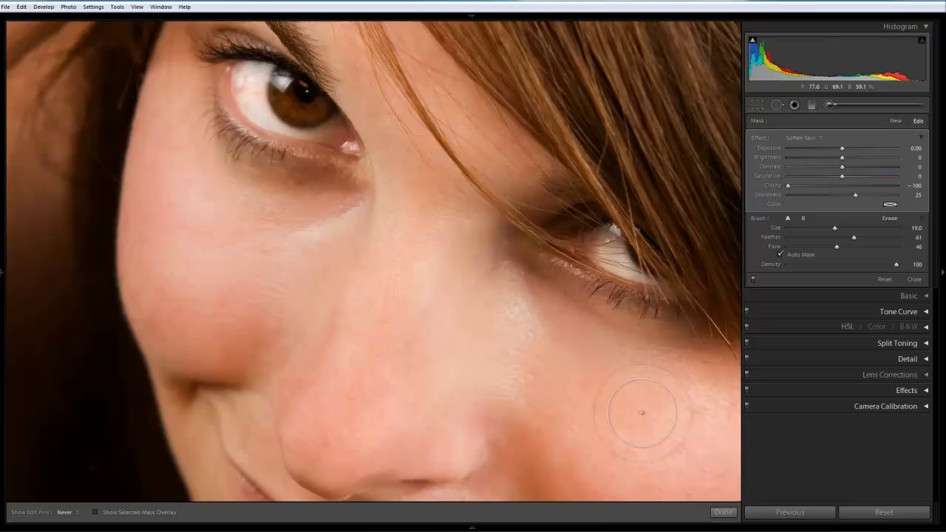
Step: Shrink the brush to 14 and bring the cheek, lips and area below the nose into view
key("h")
left_click_drag(633, 412, 398, 238)
key("h")
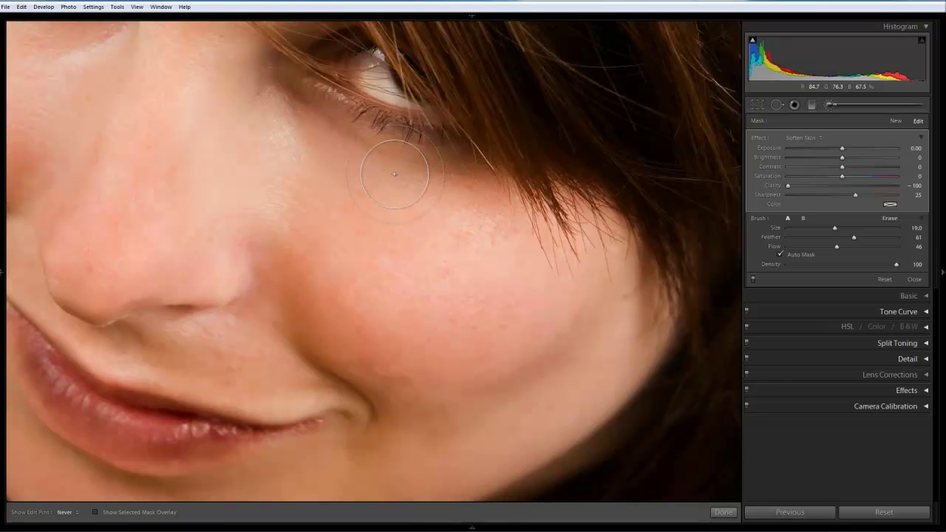
key("h")
left_click_drag(214, 351, 396, 267)
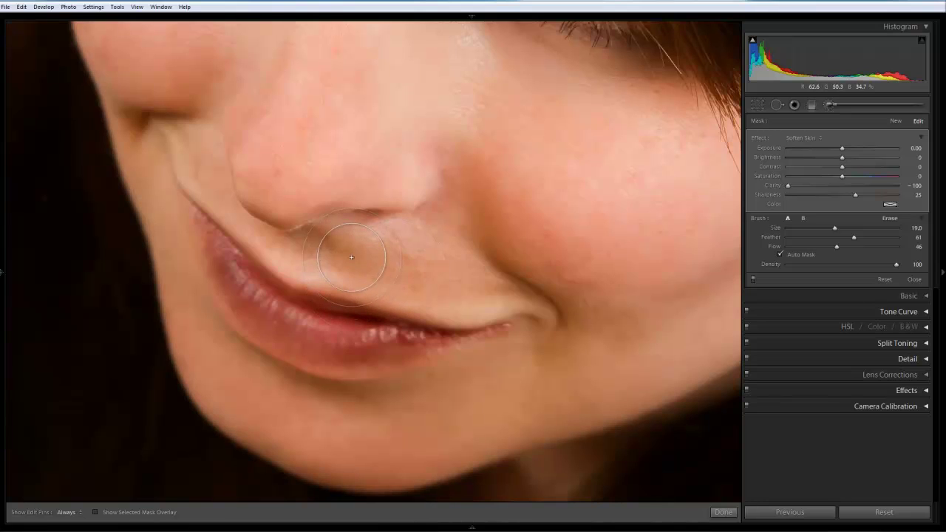
key("[")
key("[")
key("h")
Step: Move the zoomed view across the right cheek and hair, then centre it on the eye
scroll(365, 419, "up", 2)
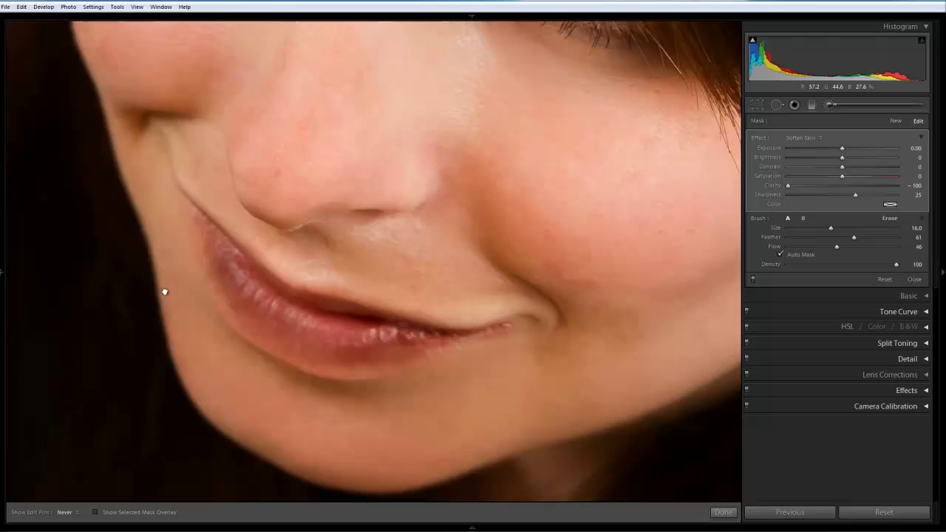
key("h")
key("h")
left_click_drag(644, 300, 296, 296)
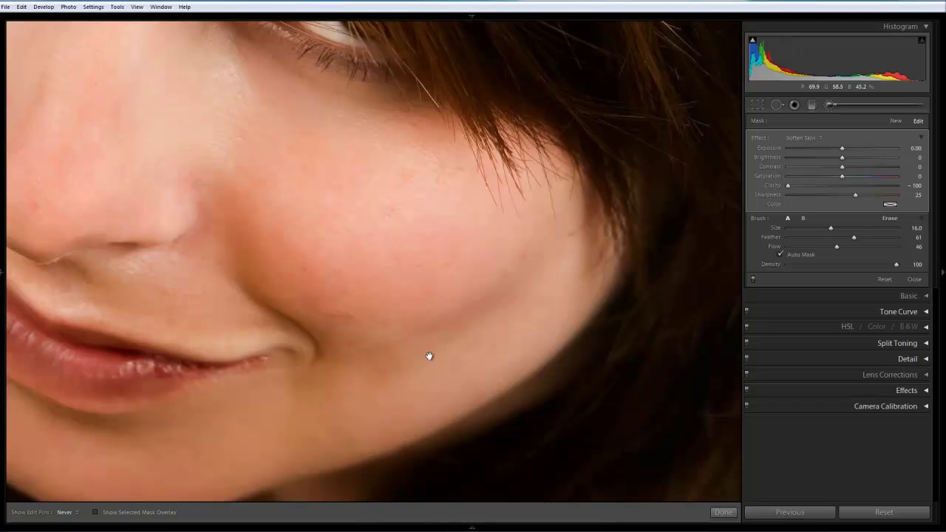
key("h")
left_click_drag(353, 268, 463, 346)
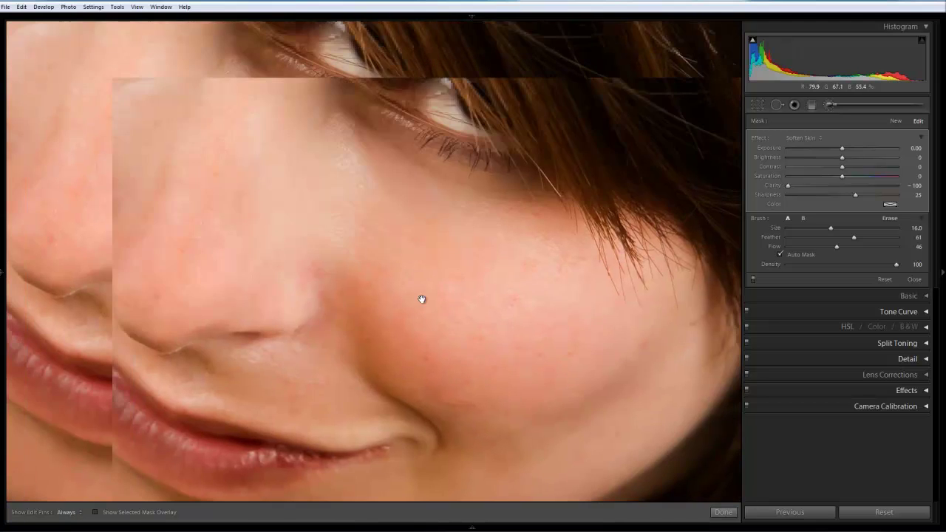
left_click_drag(363, 281, 443, 338)
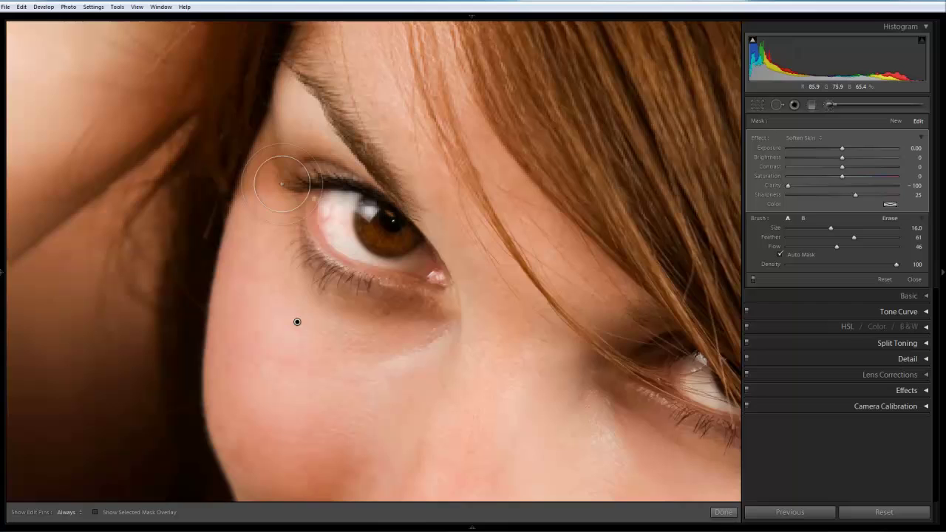
key("h")
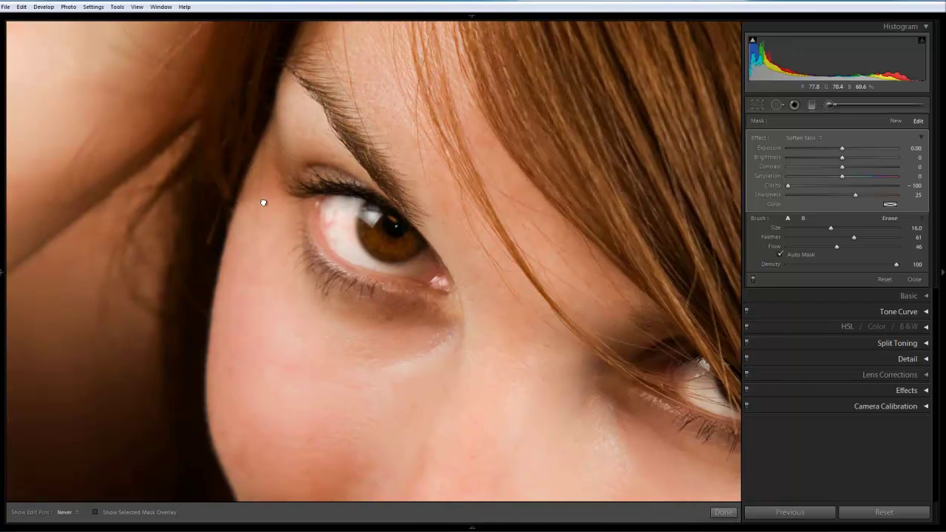
key("h")
Step: Work around the eye area, toggling the edit pins to check the softening
scroll(148, 197, "down", 5)
scroll(362, 221, "right", 5)
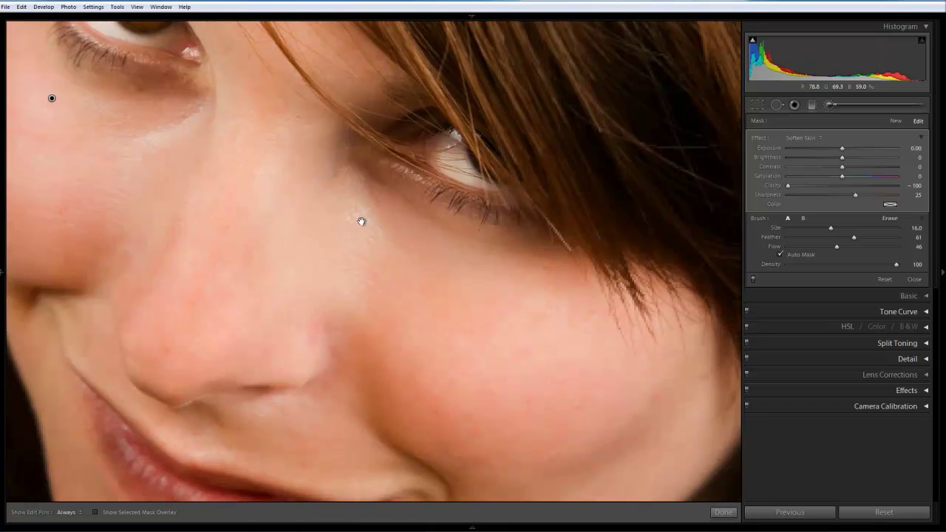
key("h")
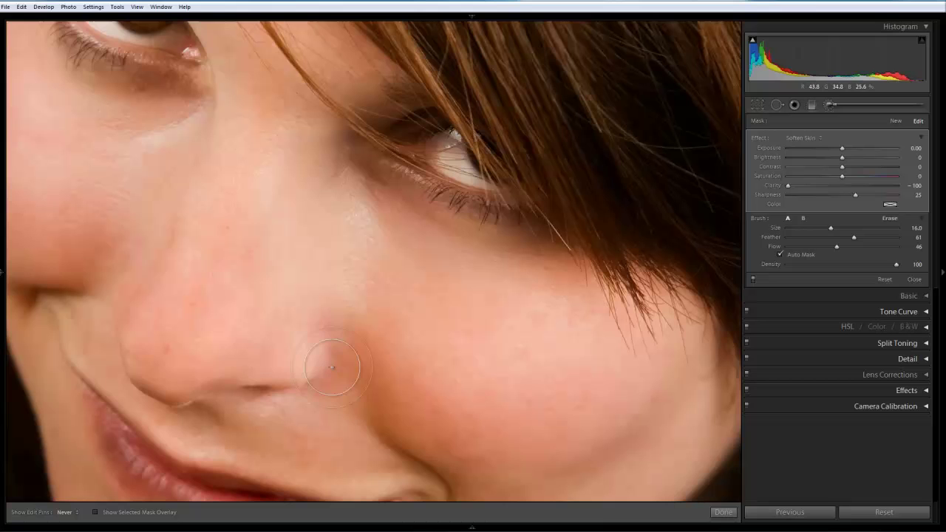
key("h")
scroll(314, 265, "up", 1)
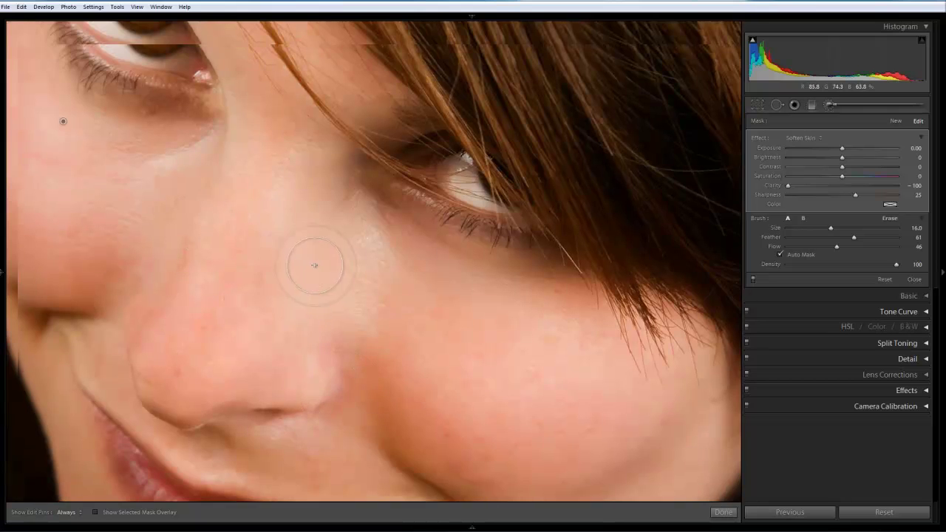
scroll(244, 221, "up", 1)
scroll(243, 221, "left", 3)
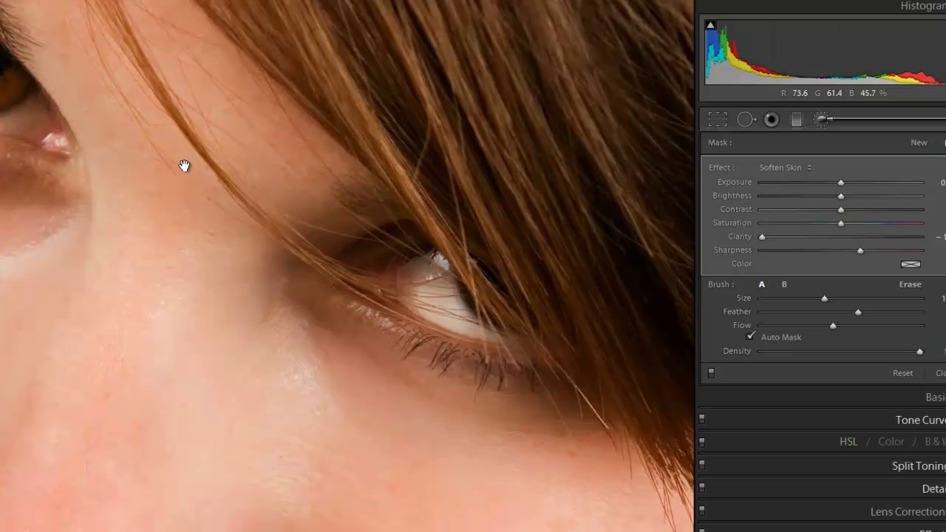
scroll(241, 357, "up", 5)
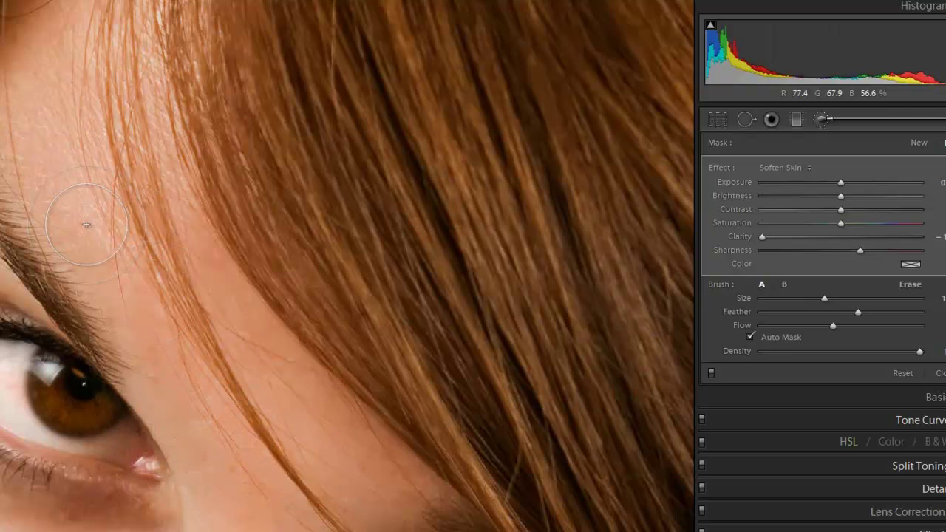
scroll(85, 224, "down", 5)
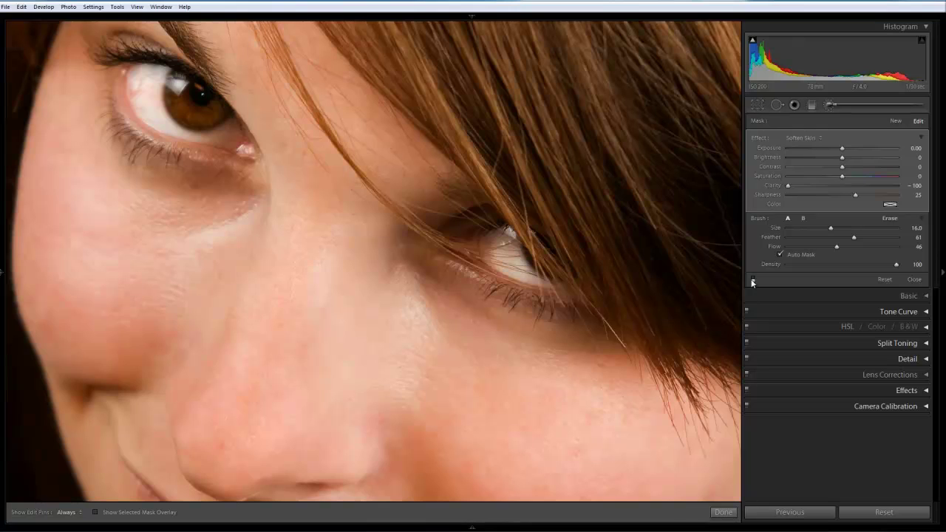
Step: Compare the softening on and off, close the Adjustment Brush, and zoom back to Fit
left_click(752, 279)
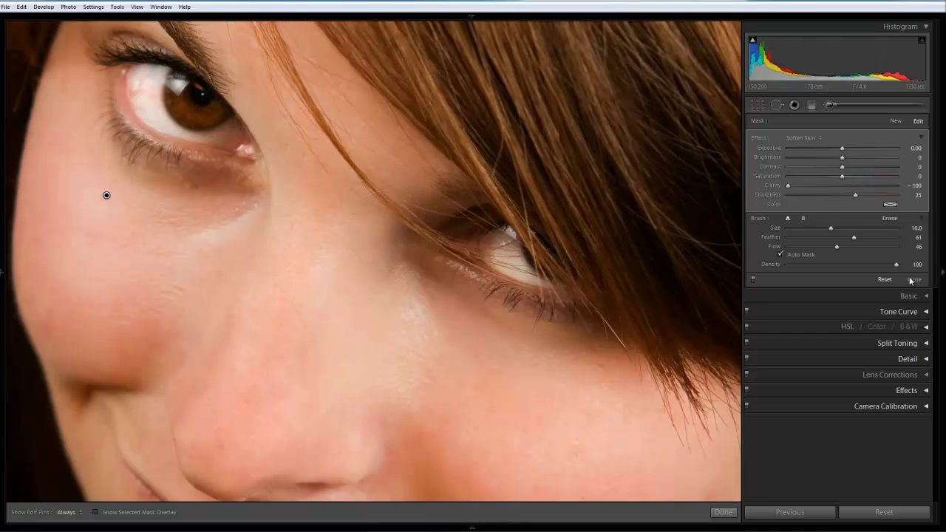
key("k")
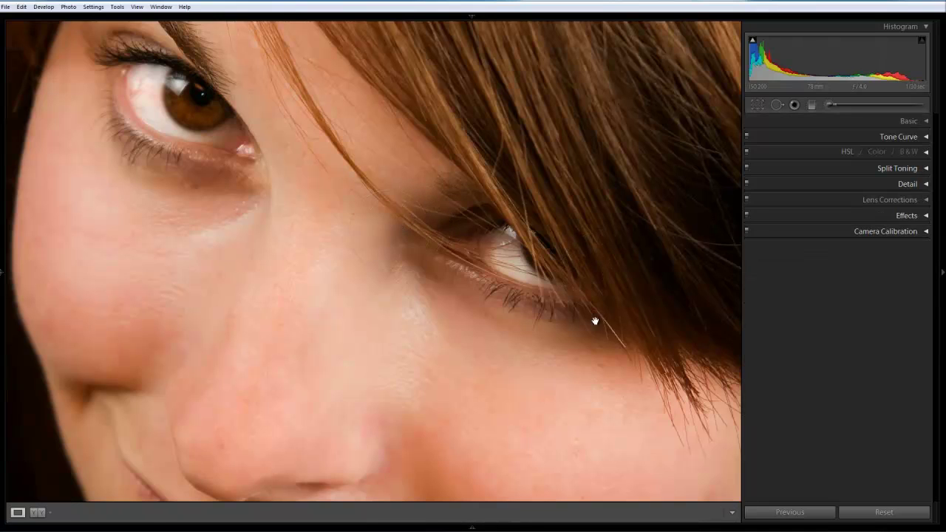
left_click(389, 308)
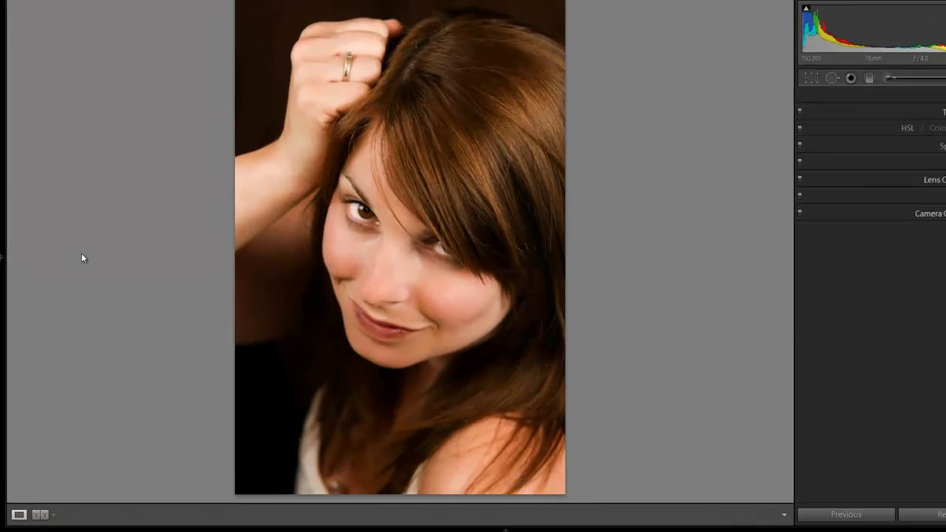
mouse_move(3, 177)
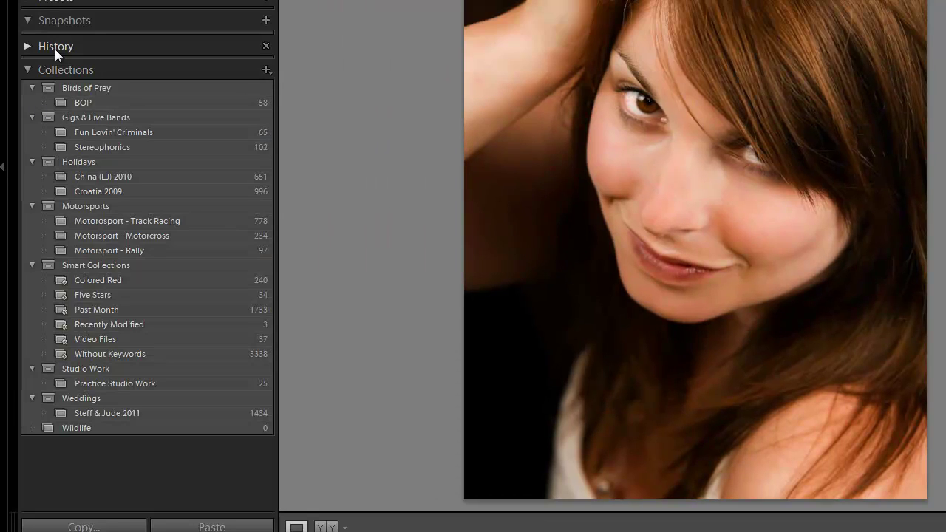
left_click(55, 49)
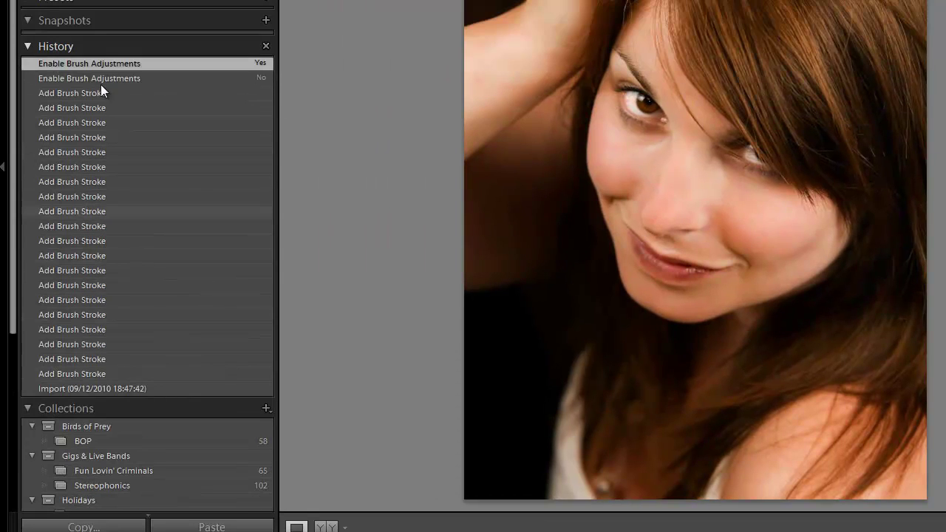
left_click(87, 382)
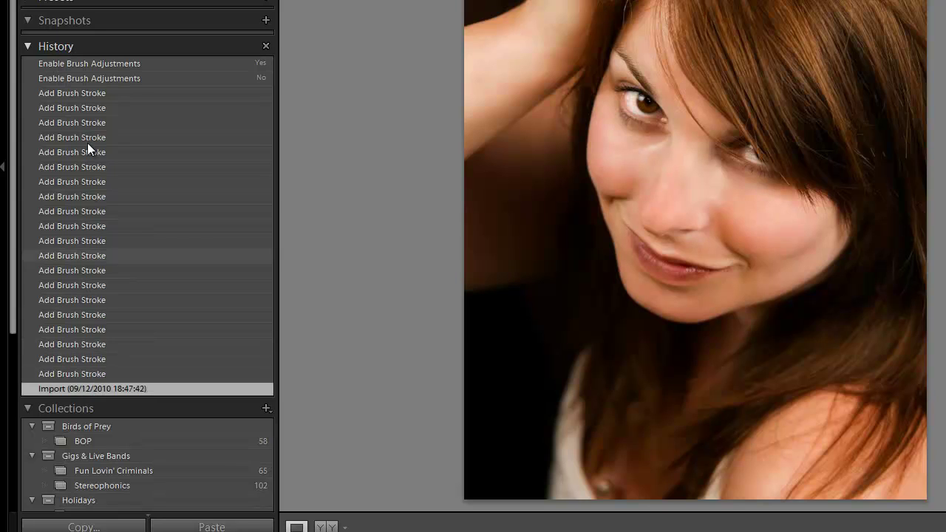
left_click(87, 64)
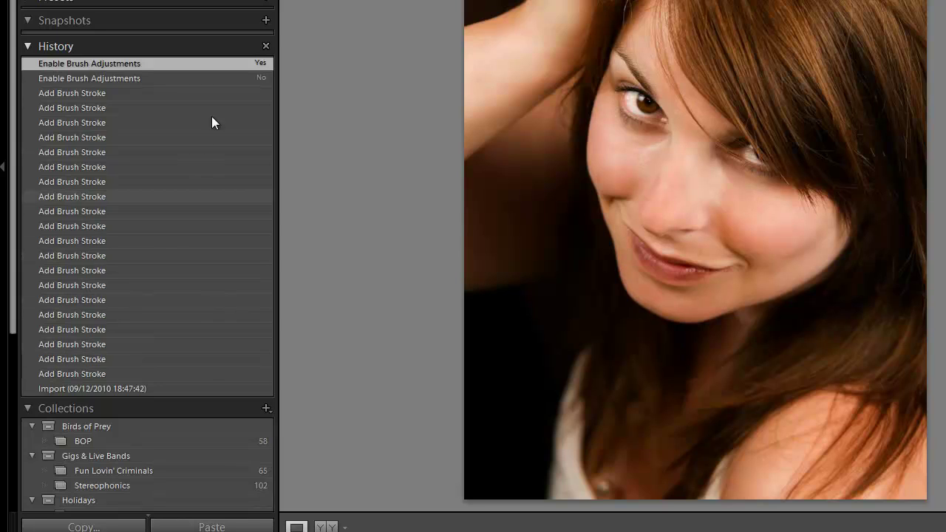
left_click(68, 48)
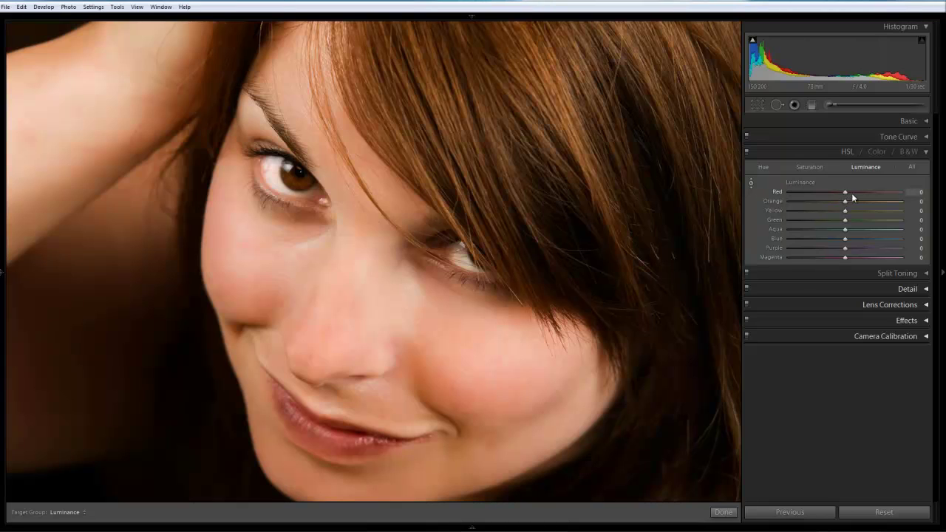
Step: Try darkening HSL Red luminance to -43, then reset Red luminance to 0
left_click_drag(864, 193, 823, 194)
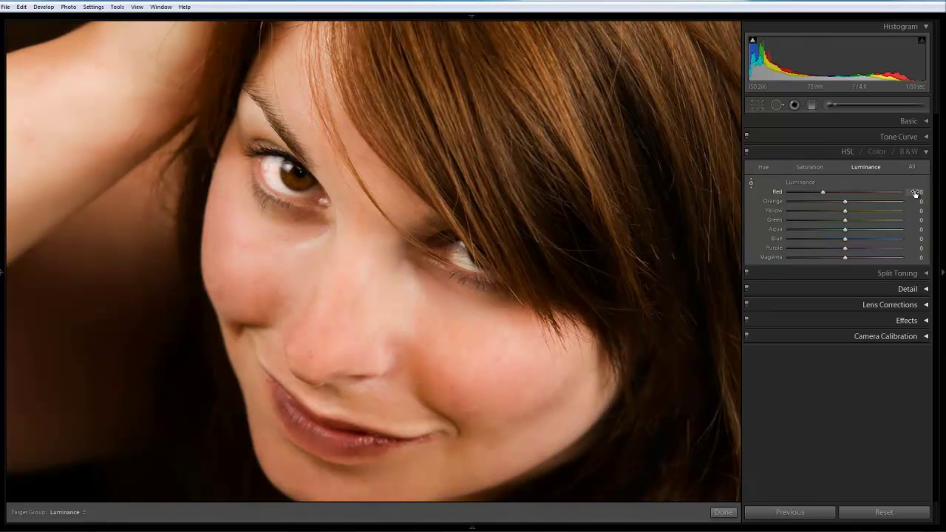
left_click_drag(924, 193, 934, 192)
type("-43")
key("Return")
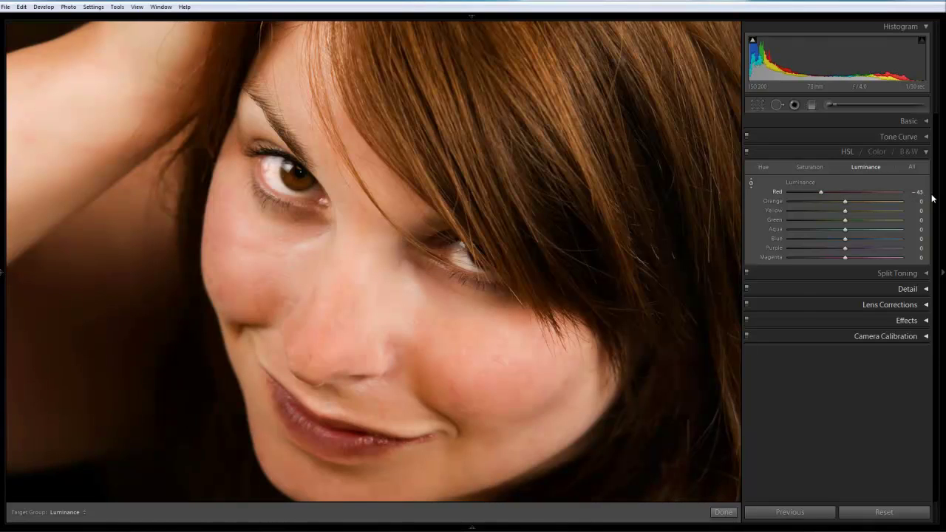
left_click_drag(932, 198, 936, 198)
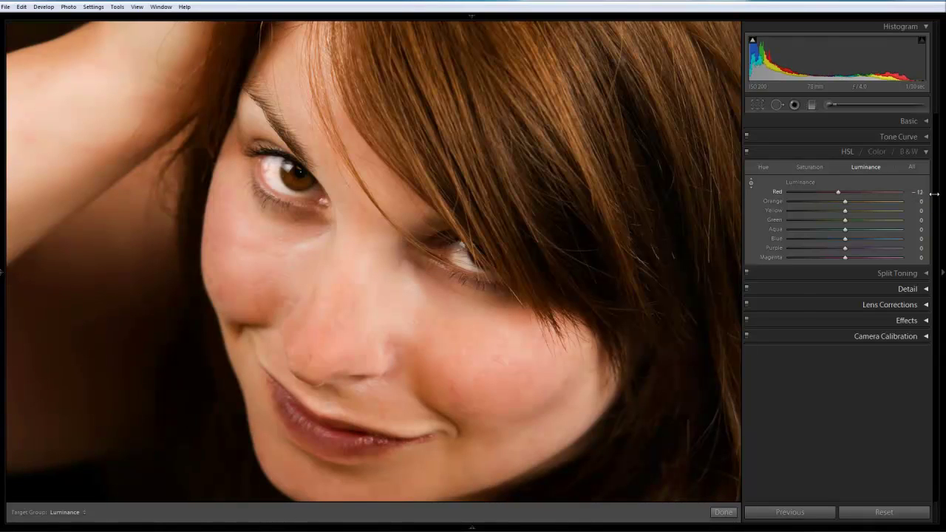
double_click(783, 194)
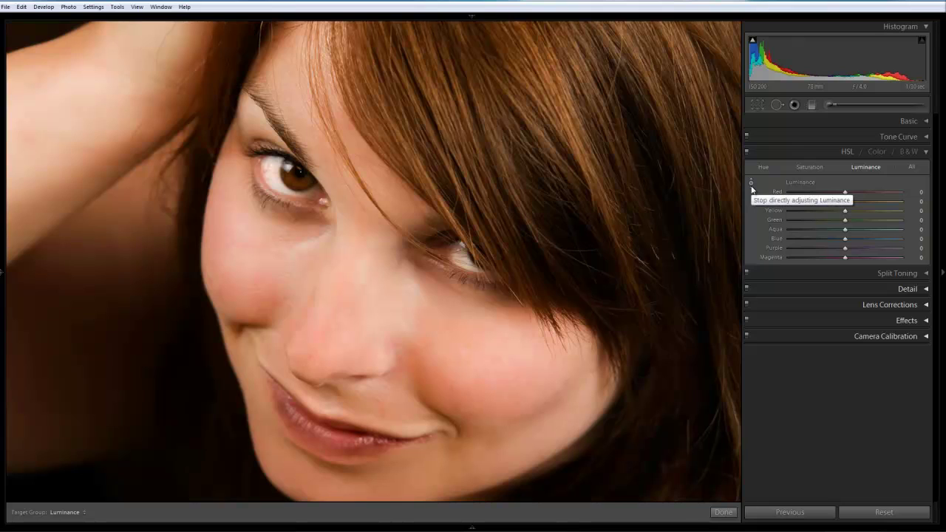
Step: Drag the targeted adjustment tool on the cheek to set Orange luminance +23 and Red +2
left_click(751, 185)
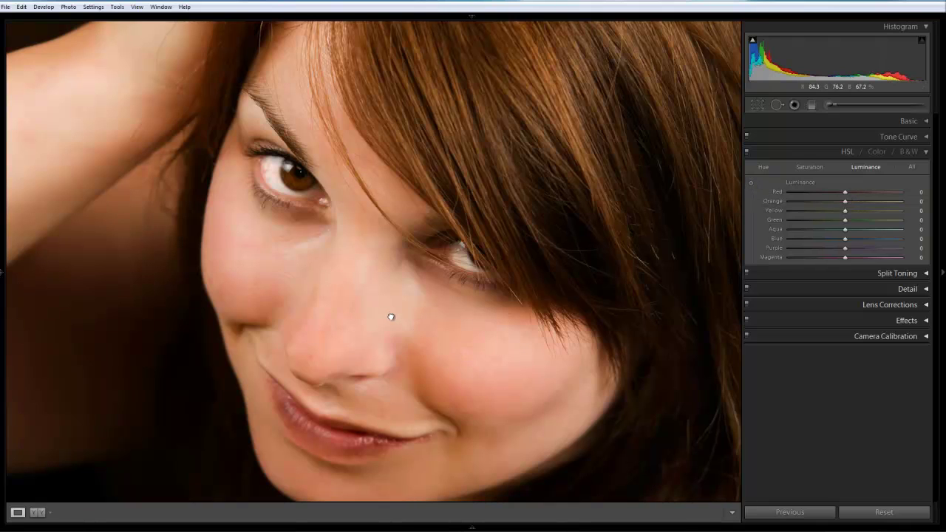
left_click(750, 183)
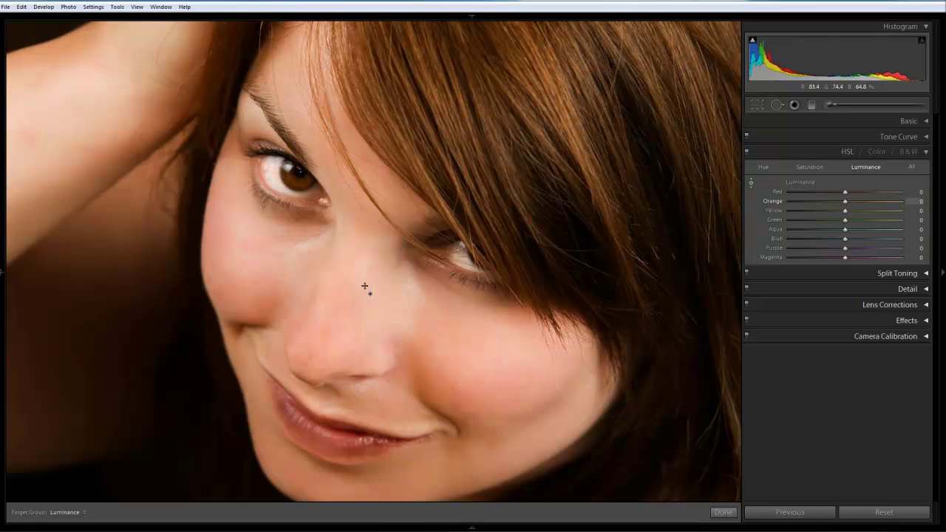
left_click_drag(365, 279, 382, 260)
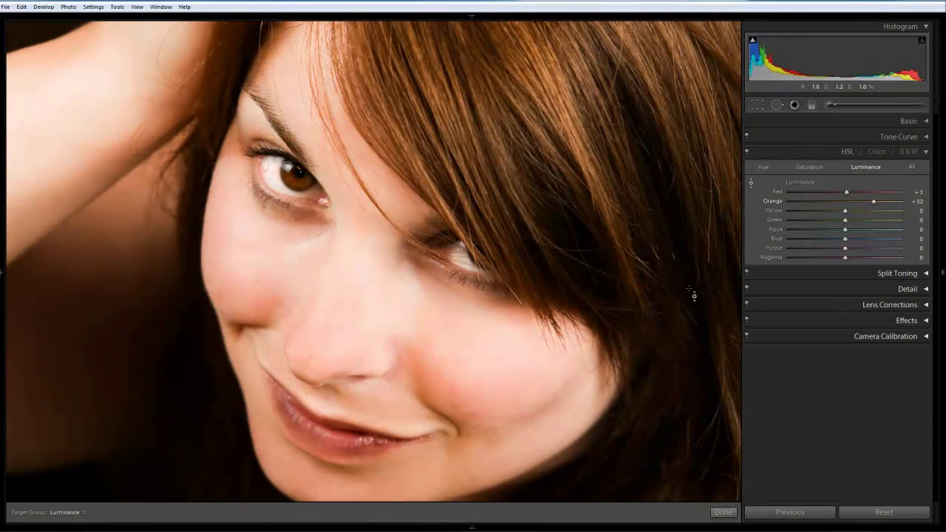
key("ctrl+z")
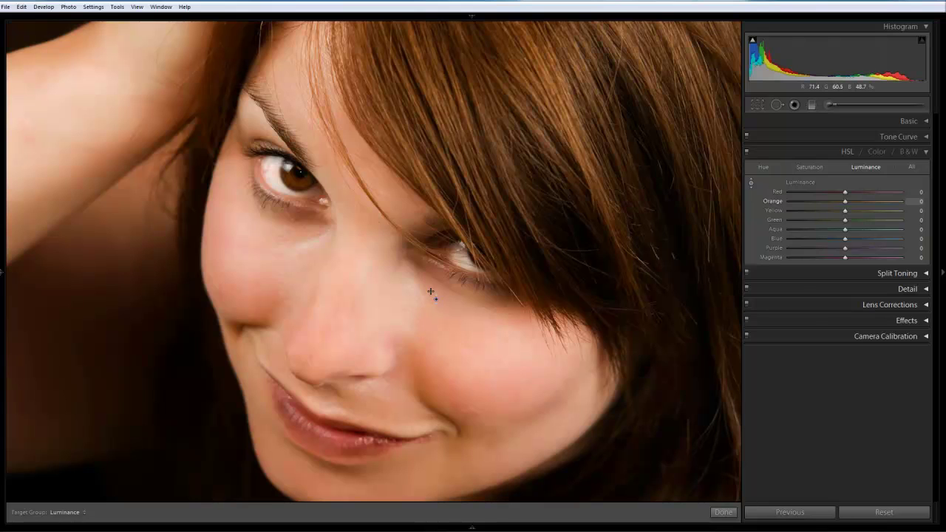
left_click_drag(433, 291, 433, 281)
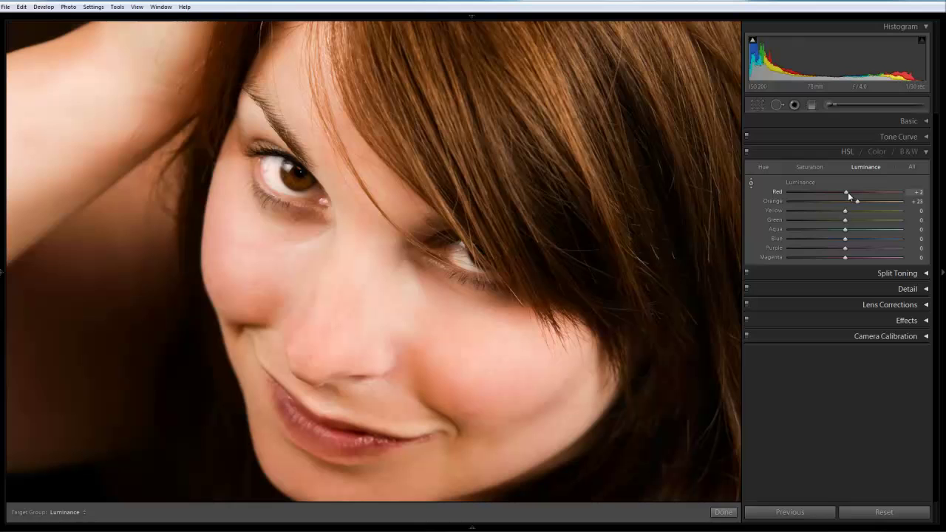
Step: Raise Red luminance to +50, keeping Orange at +23, and compare HSL off and on
left_click_drag(848, 191, 861, 193)
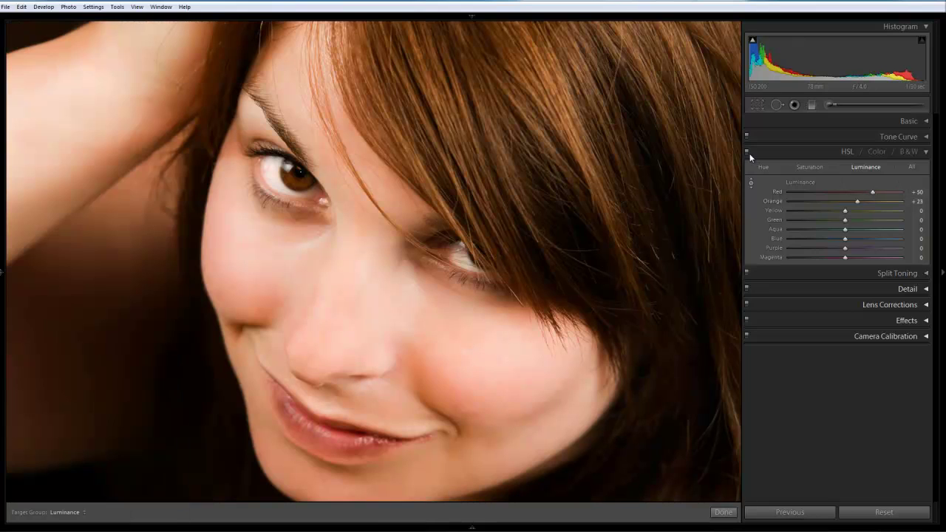
left_click(747, 154)
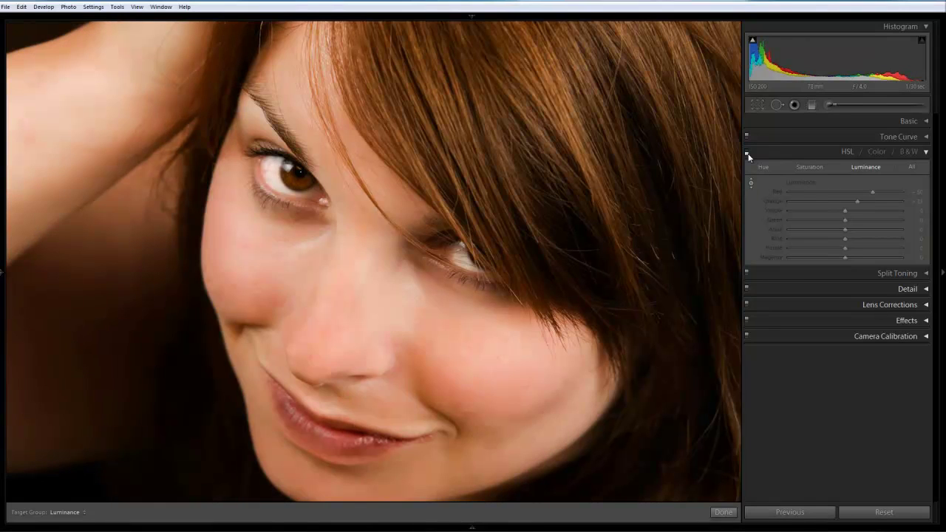
left_click(748, 154)
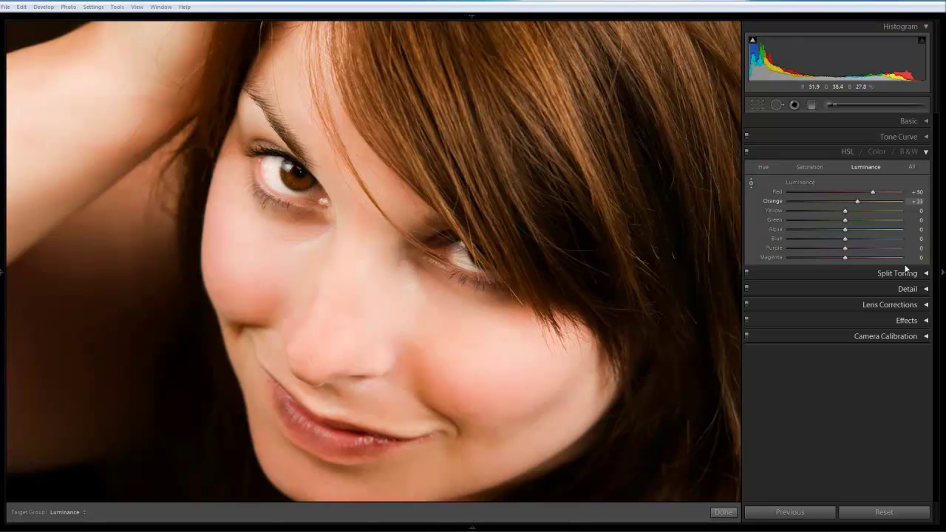
Step: Collapse HSL and set the Adjustment Brush to Iris Enhance (Exposure 0.69, Saturation 70, Clarity 66)
left_click(925, 154)
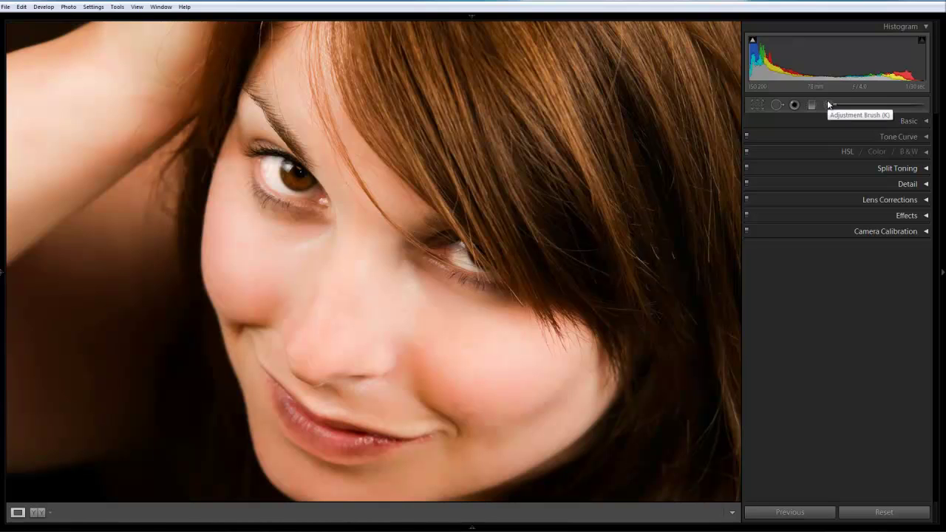
left_click(828, 105)
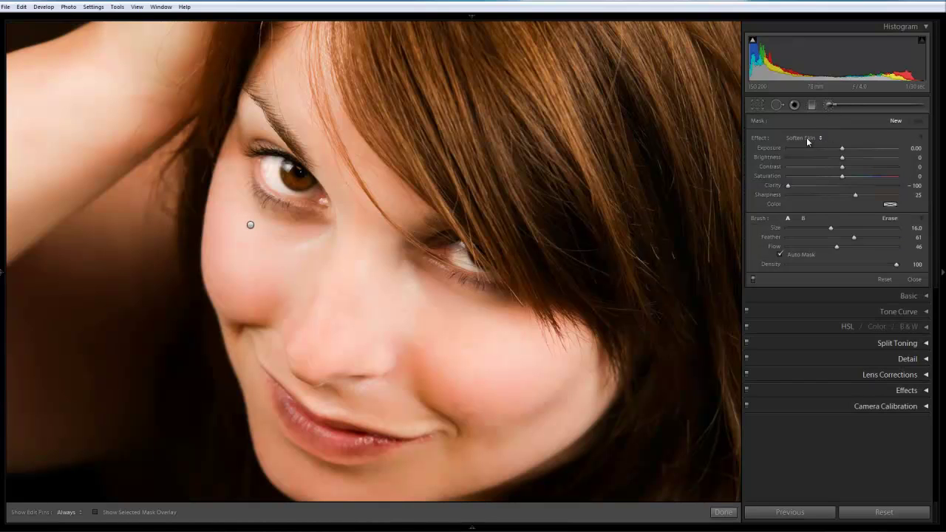
left_click(820, 137)
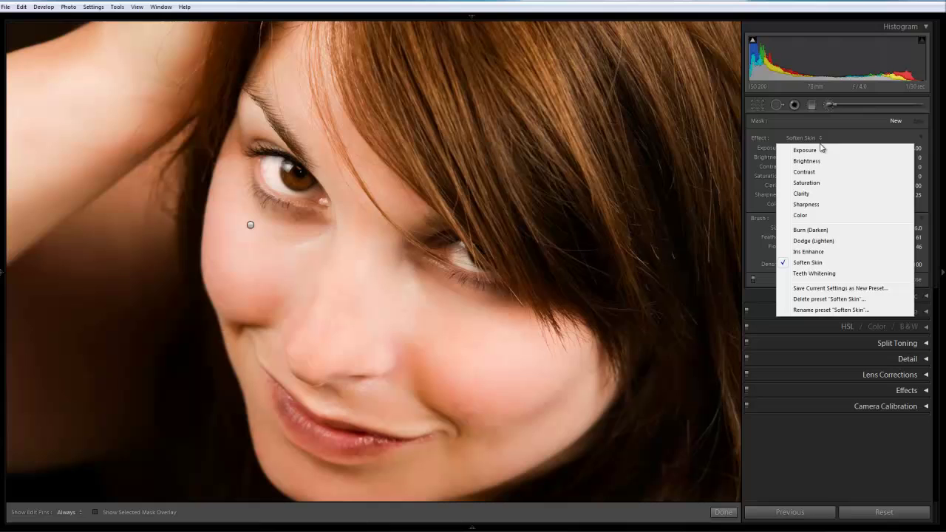
left_click(823, 251)
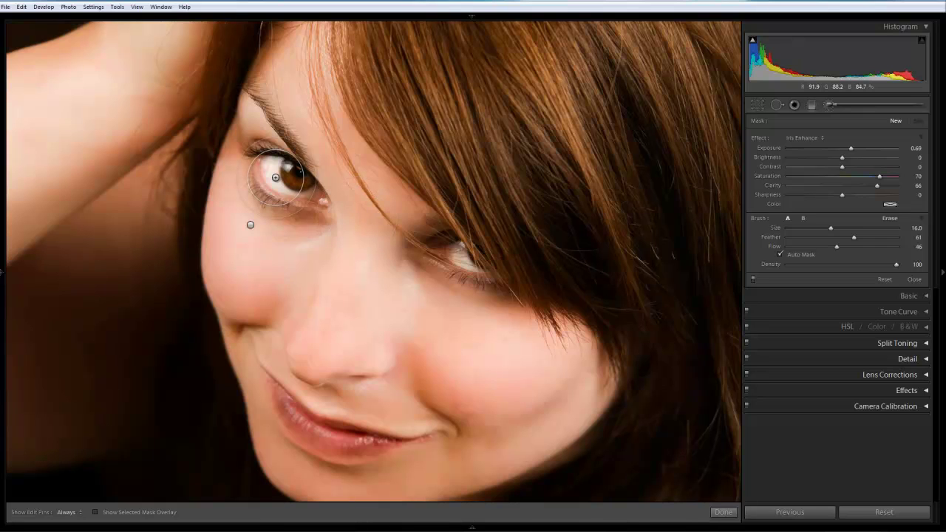
Step: Paint the Iris Enhance effect over both irises
scroll(274, 177, "down", 6)
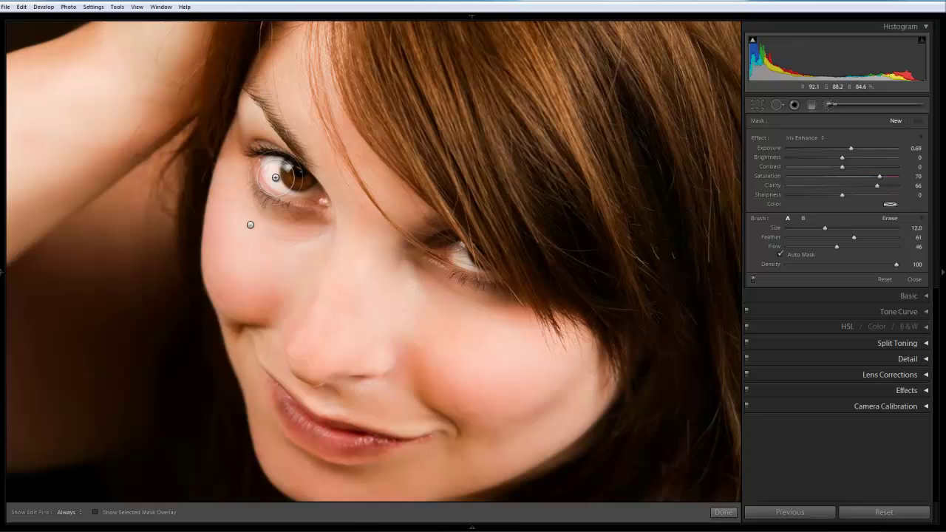
scroll(275, 172, "down", 1)
key("h")
mouse_move(305, 190)
left_mouse_down()
mouse_move(296, 193)
mouse_move(274, 158)
left_mouse_up()
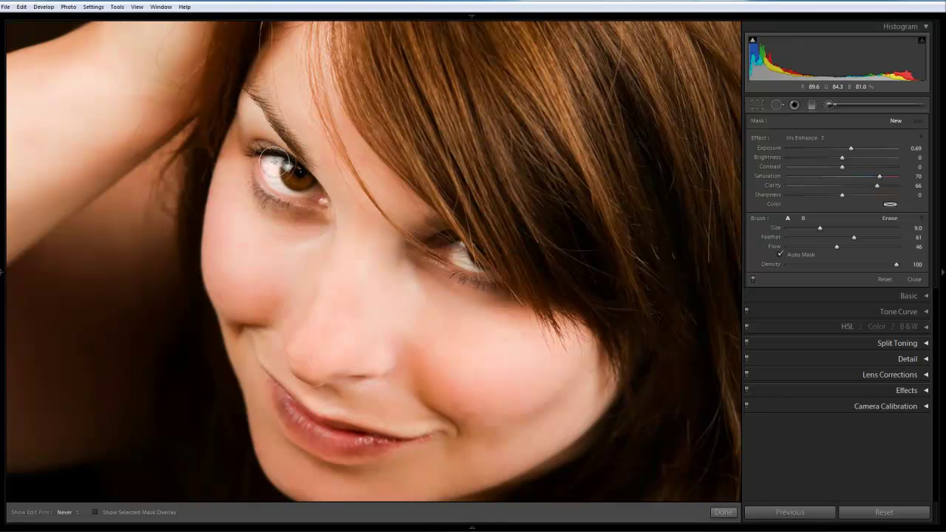
key("h")
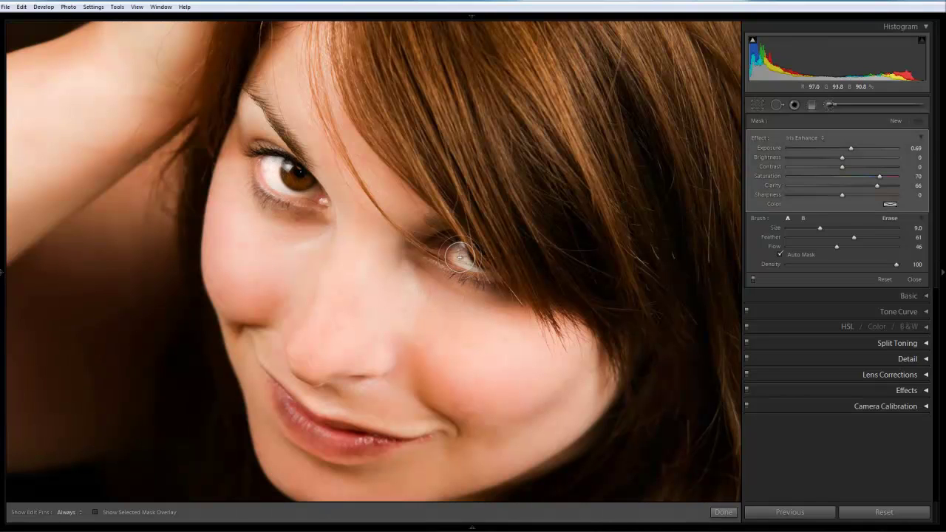
left_click_drag(460, 257, 464, 260)
key("h")
key("h")
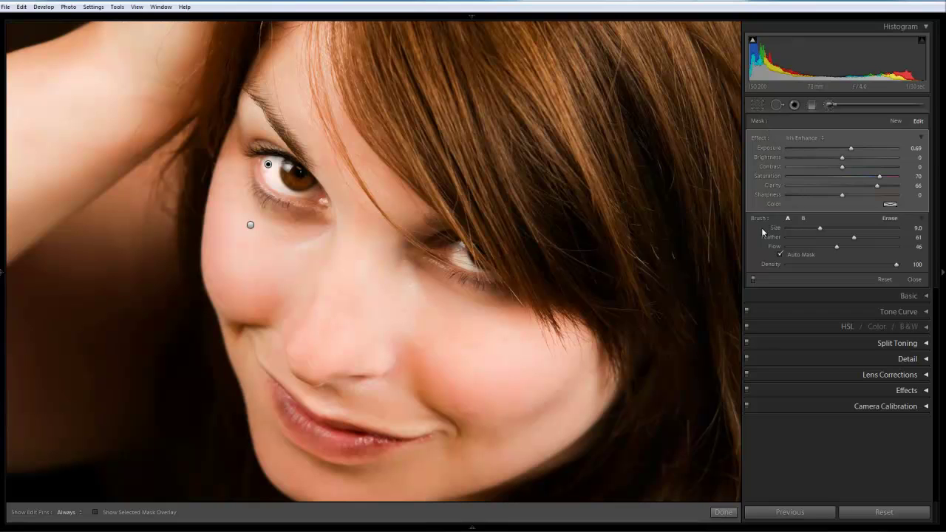
Step: Switch the brush adjustments off and on twice to compare before and after
left_click(753, 280)
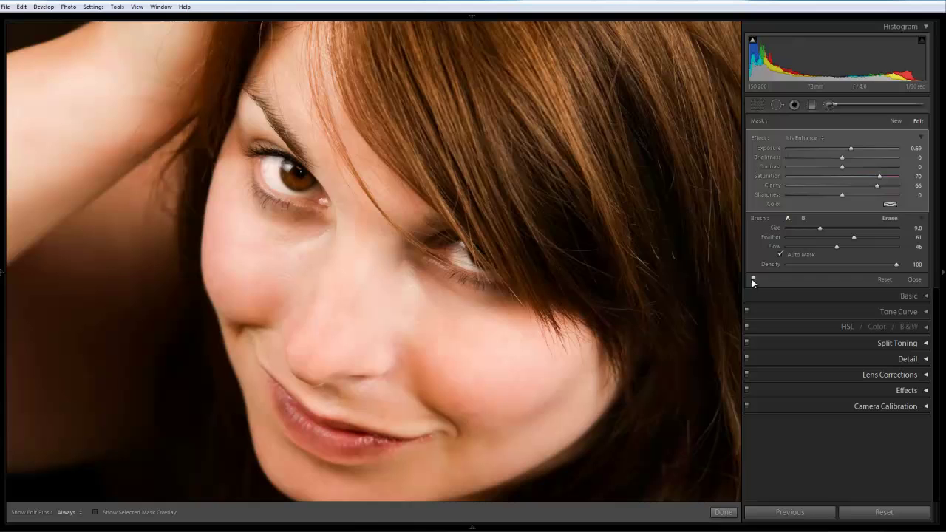
left_click(753, 279)
left_click(753, 279)
left_click(753, 279)
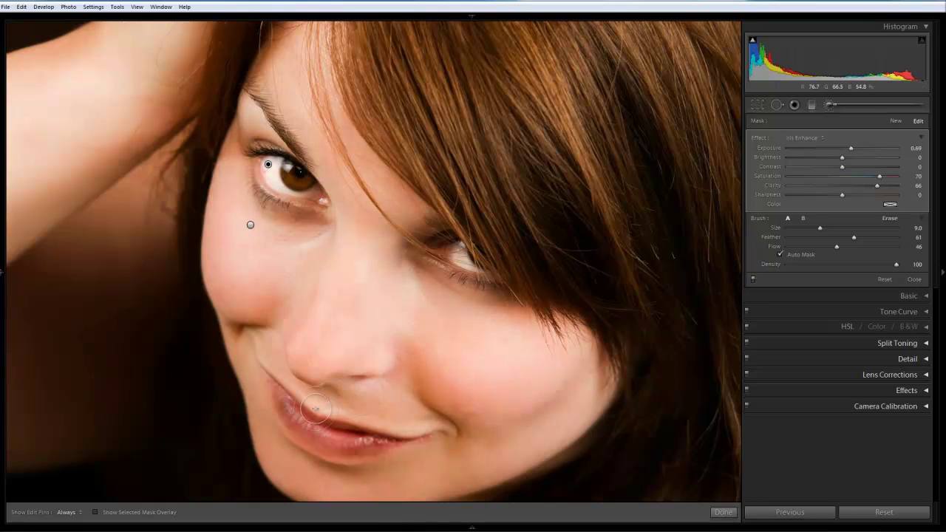
Step: Set a new brush effect to Exposure at −1.04
left_click(822, 138)
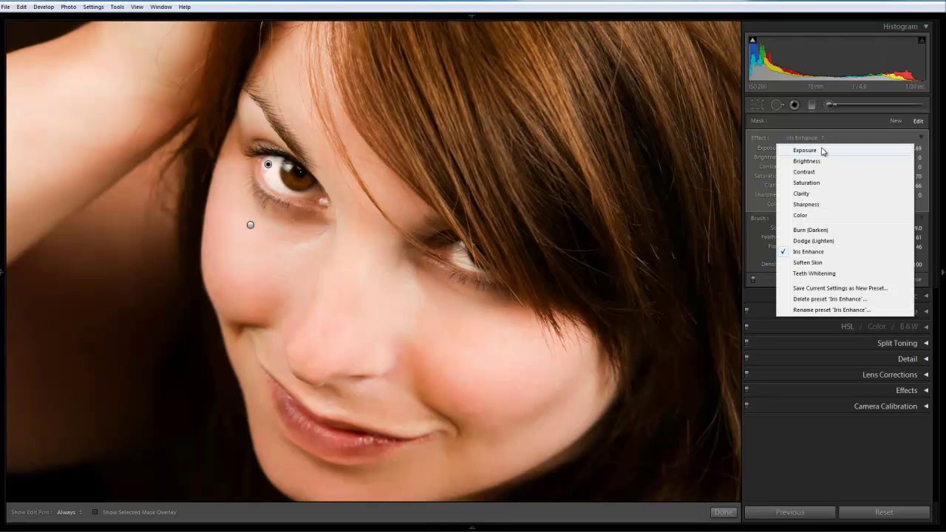
left_click(821, 150)
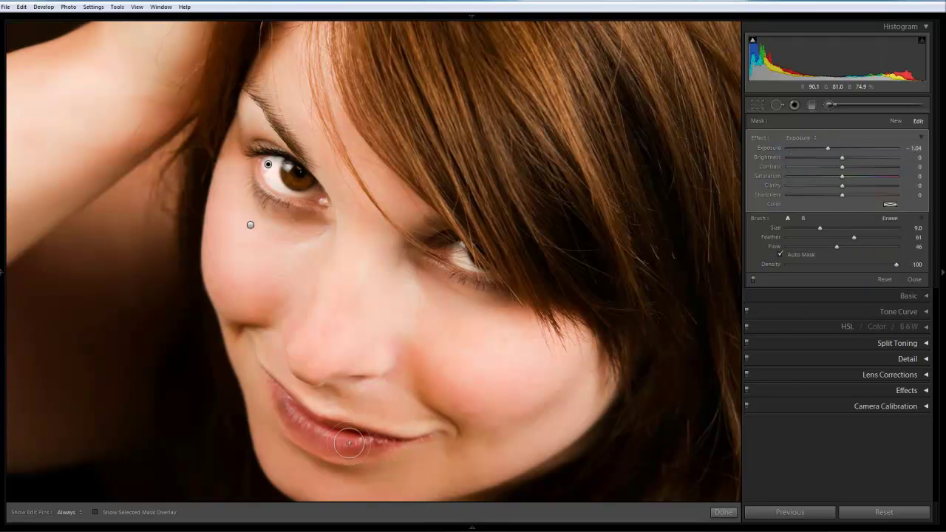
scroll(443, 320, "down", 4)
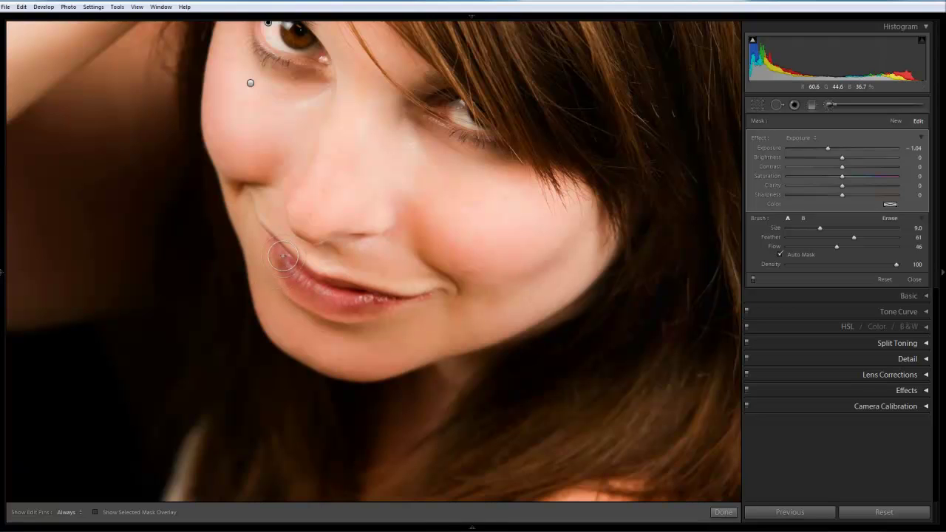
Step: Shrink the brush to size 6.0 and paint the darker exposure along the lips
key("bracketleft")
key("bracketleft")
key("bracketleft")
key("h")
mouse_move(335, 293)
left_mouse_down()
mouse_move(381, 300)
mouse_move(342, 309)
mouse_move(313, 302)
mouse_move(296, 289)
mouse_move(289, 254)
mouse_move(366, 294)
mouse_move(409, 301)
mouse_move(389, 307)
mouse_move(434, 289)
mouse_move(346, 317)
mouse_move(273, 247)
left_mouse_up()
key("h")
key("h")
key("h")
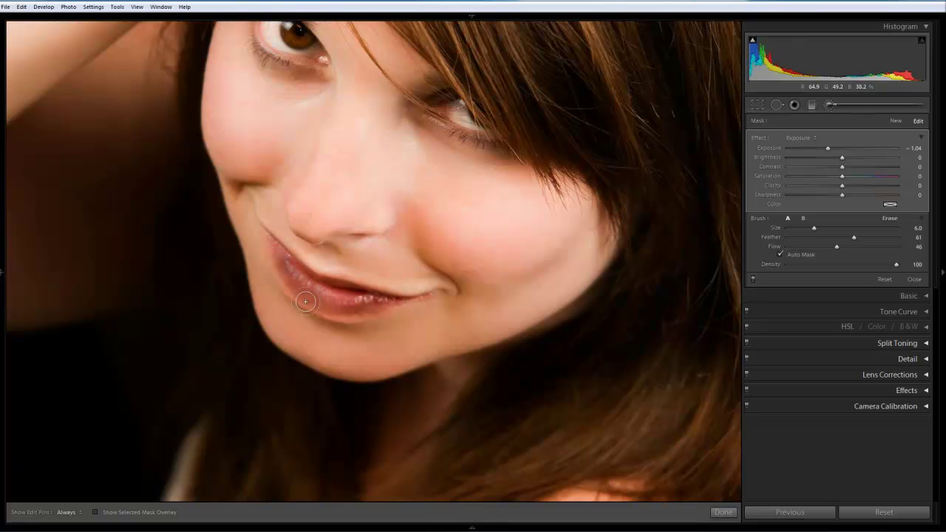
key("h")
key("h")
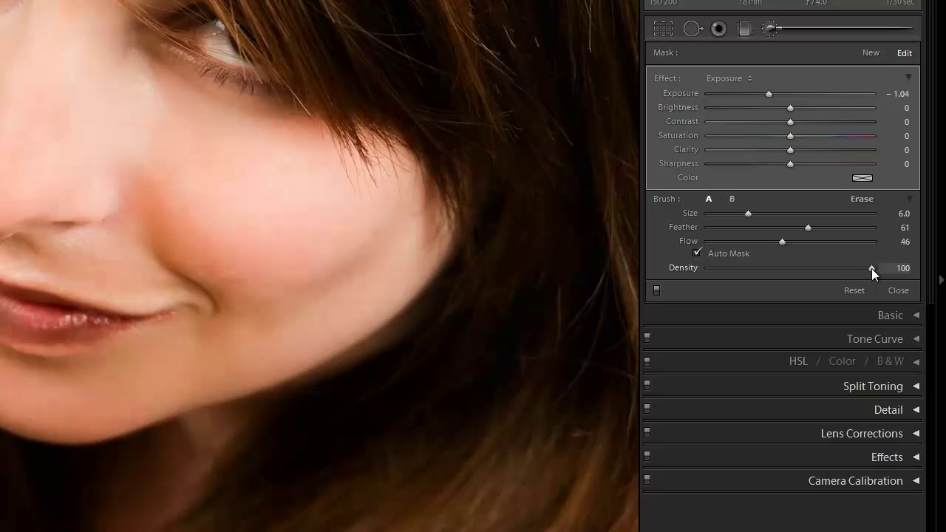
Step: Lower the brush density and ease the lip adjustment's Exposure to -0.57
mouse_move(872, 269)
left_mouse_down()
mouse_move(821, 268)
mouse_move(883, 268)
left_mouse_up()
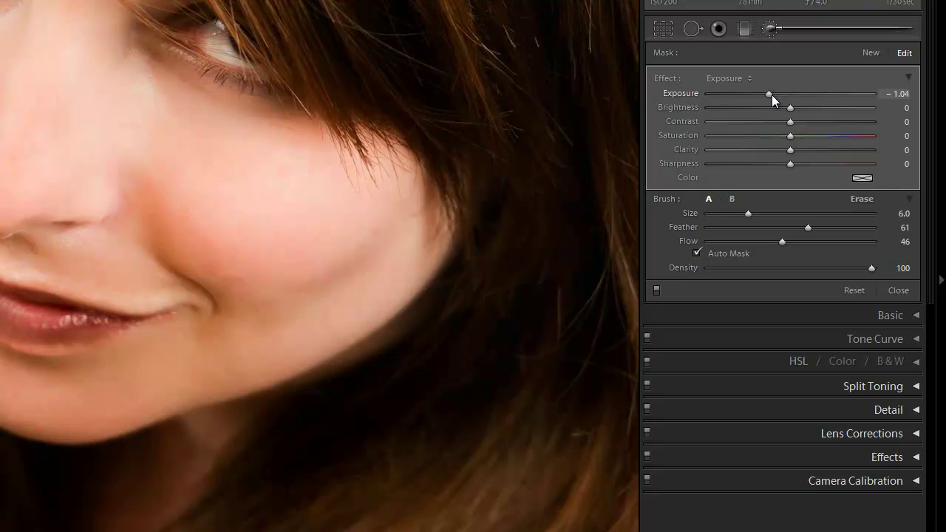
mouse_move(771, 95)
left_mouse_down()
mouse_move(845, 95)
mouse_move(782, 95)
left_mouse_up()
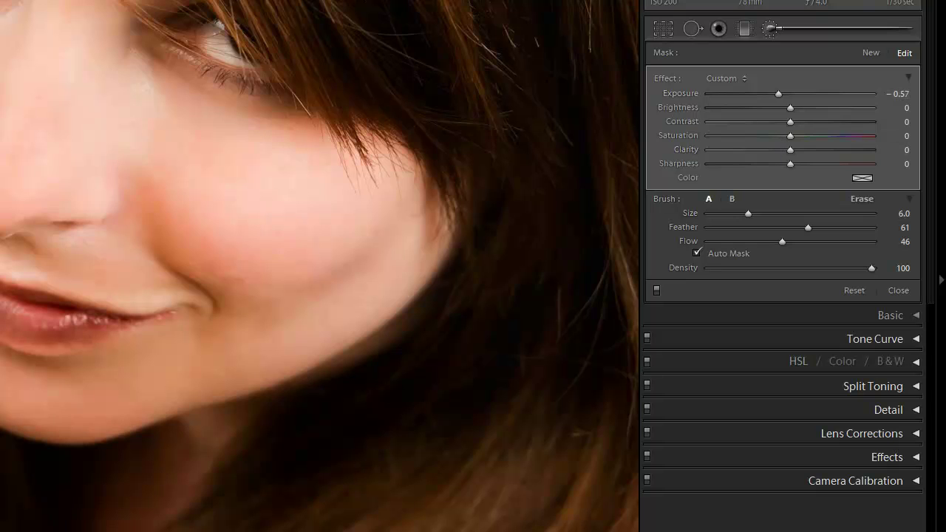
Step: Close the Adjustment Brush panel and fit the whole retouched portrait in the window
left_click(898, 291)
key("ctrl+equal")
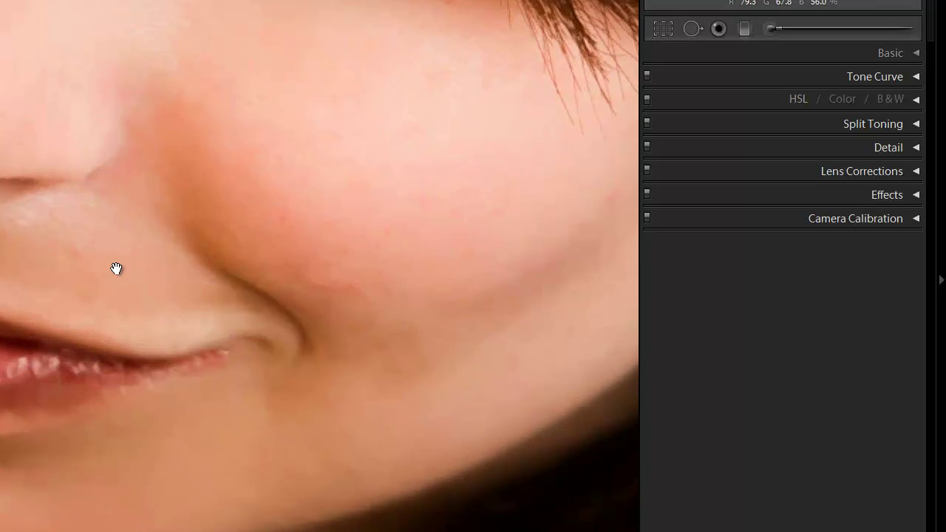
key("ctrl+minus")
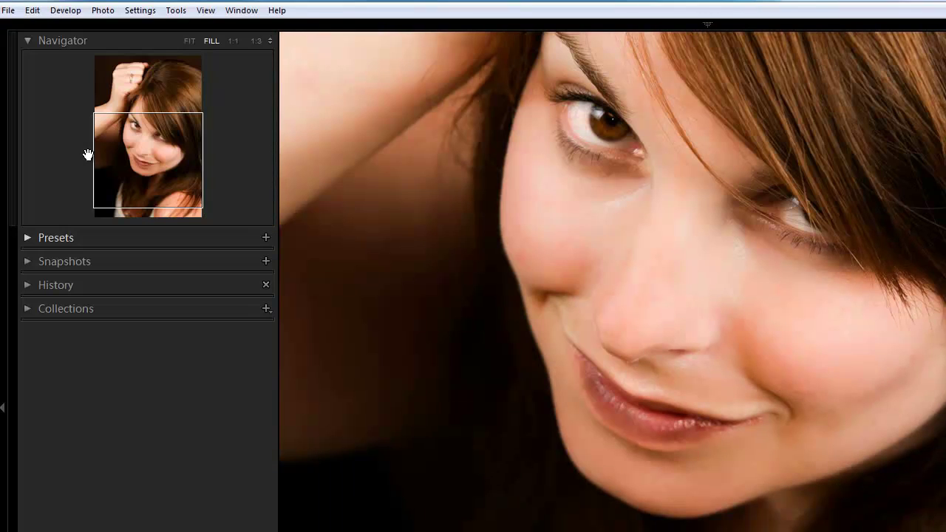
left_click(190, 40)
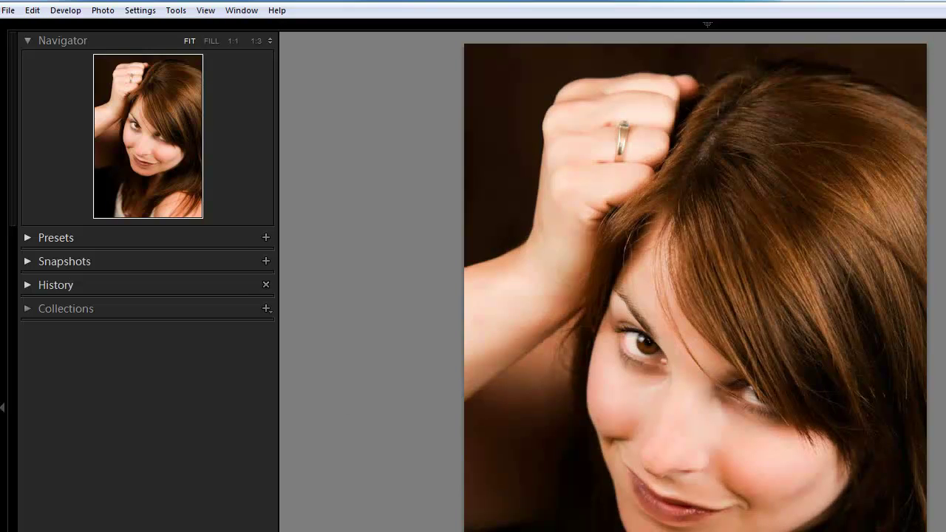